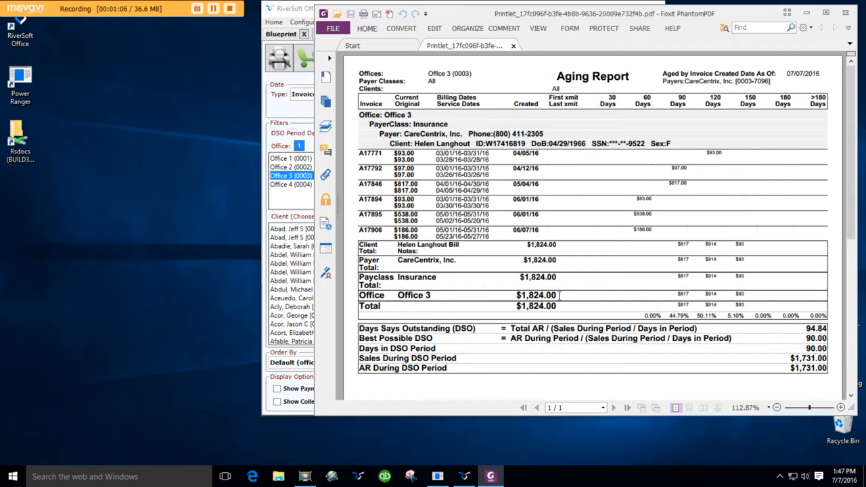
Switch to RiverSoft Office, open the payments list with Office 1 (0001) and payer ACE USA selected, and start a new payment
left_click(285, 34)
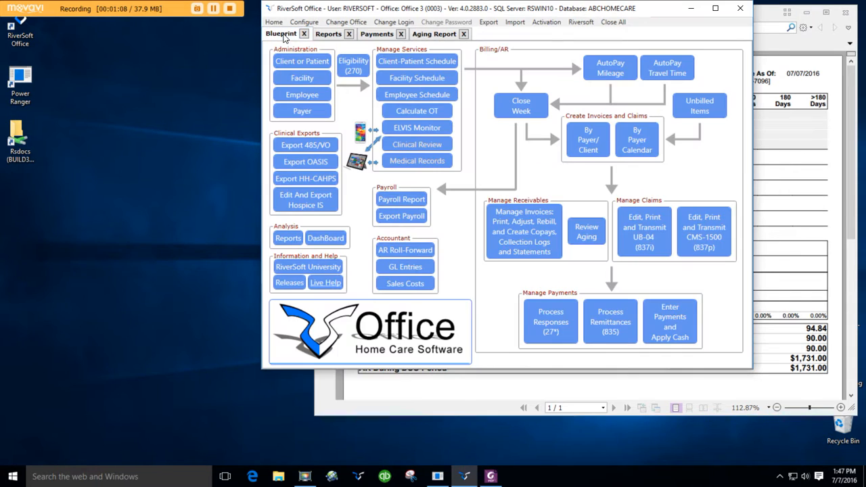
left_click(671, 321)
left_click(297, 94)
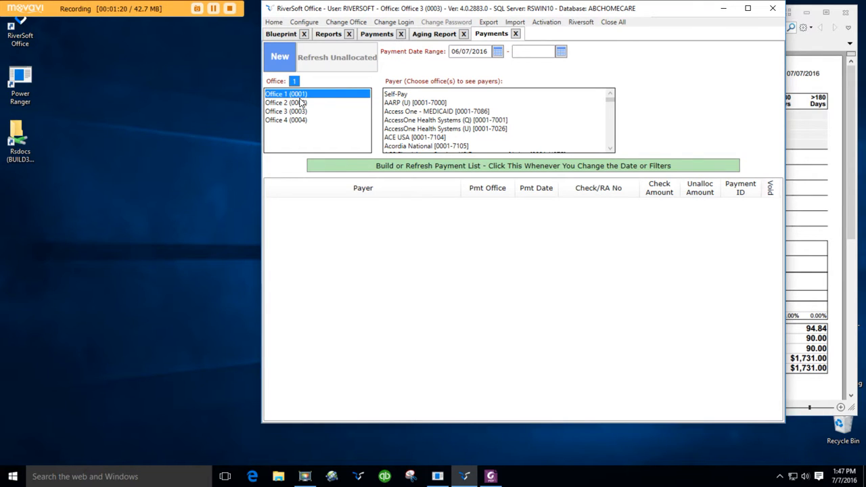
left_click(420, 138)
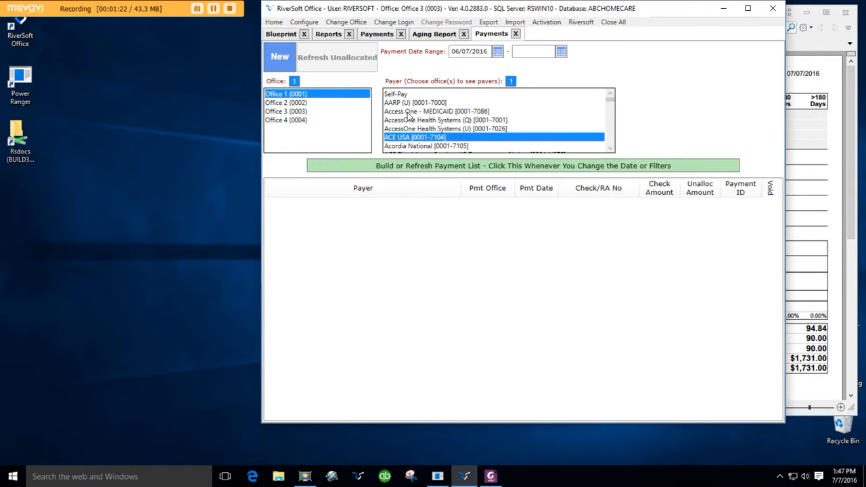
left_click(274, 63)
Set the new payment's office to Office 1 (0001) and its payer to CareCentrix, Inc. [0001-7096]
left_click(351, 103)
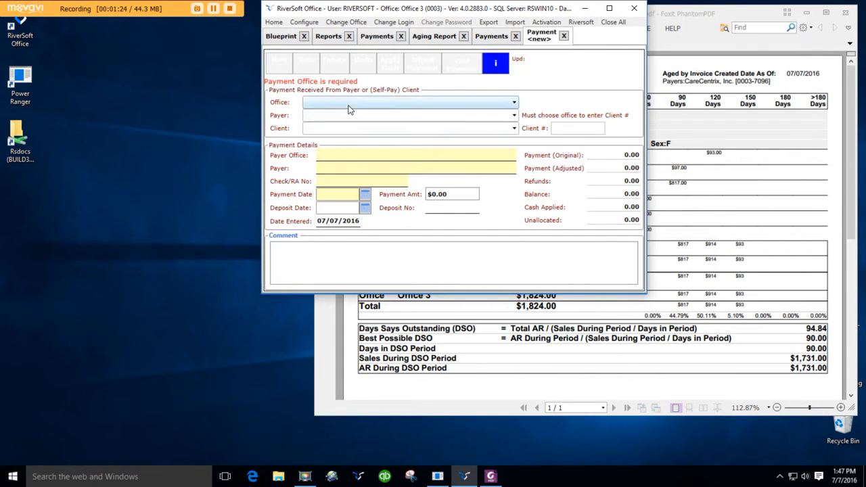
left_click(347, 114)
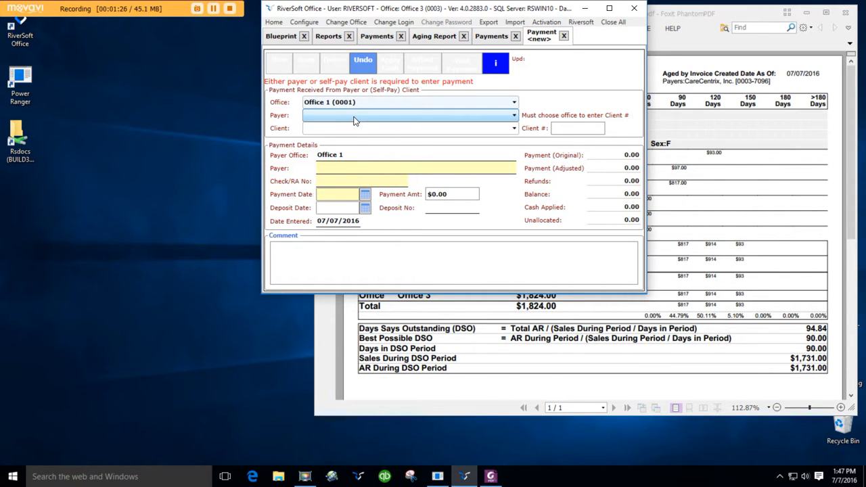
left_click(354, 116)
scroll(355, 119, "up", 1)
scroll(371, 203, "down", 7)
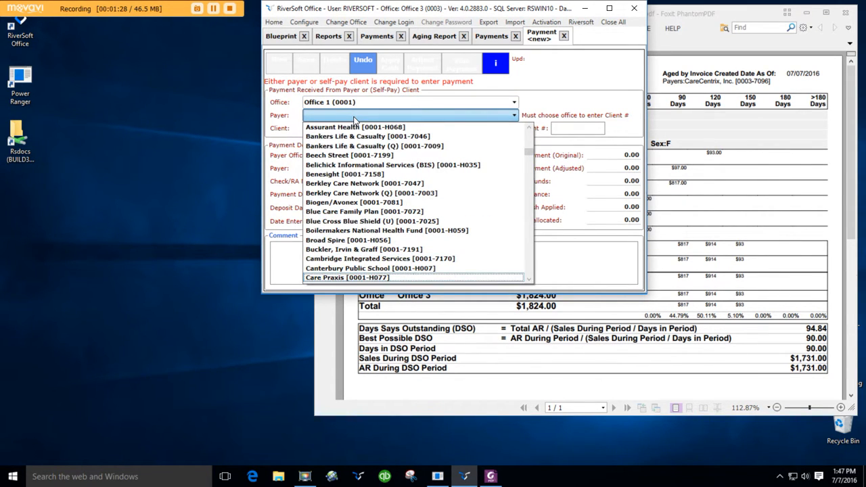
scroll(396, 257, "down", 2)
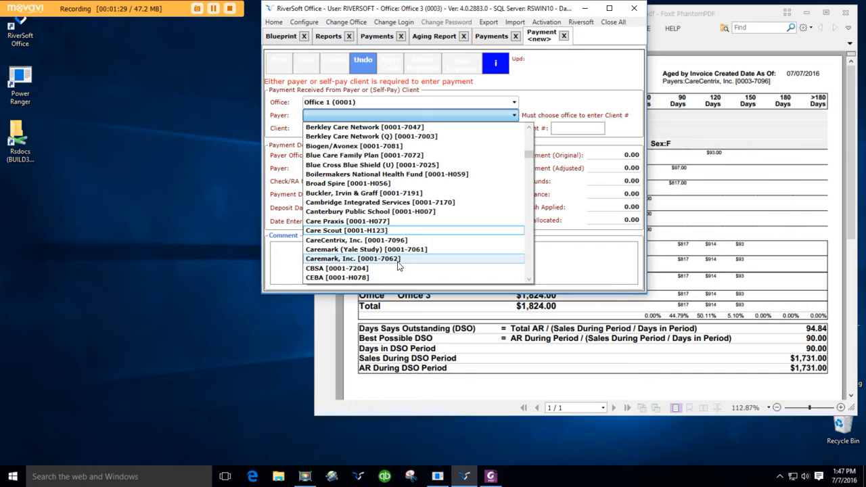
left_click(383, 241)
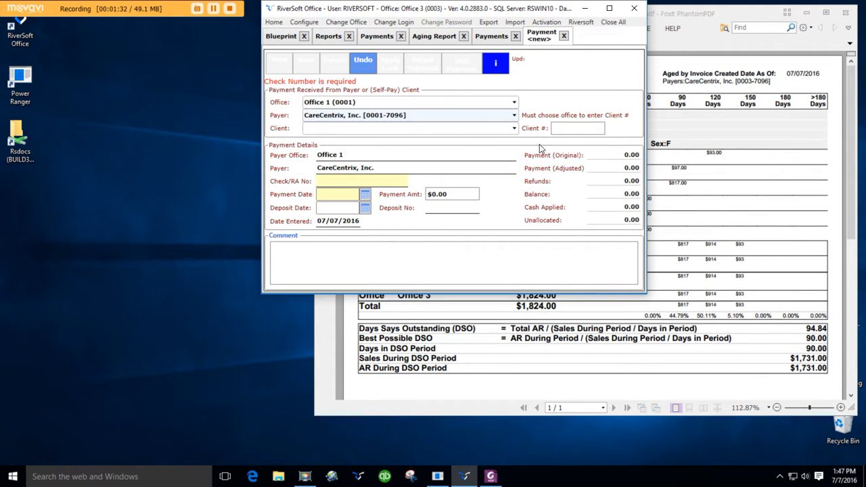
Enter check number 1234, payment date 07/07/2016 and amount $1,200.00, and save the payment despite the duplicate check number
left_click(382, 182)
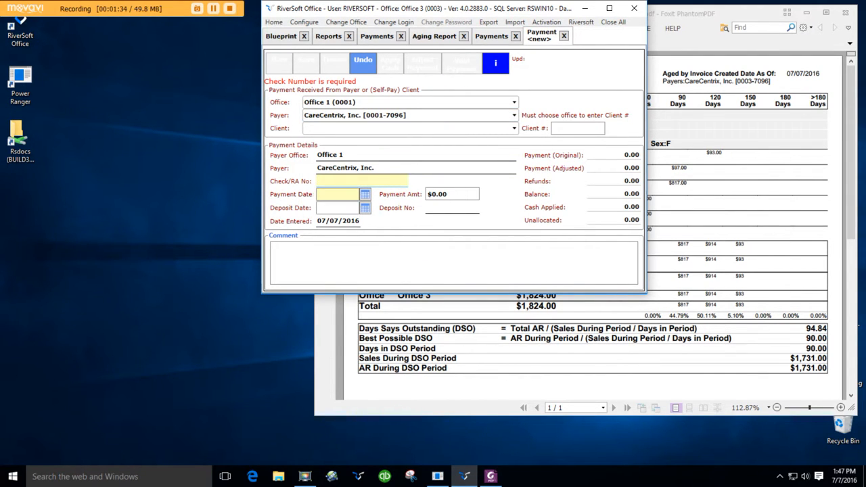
type("1234")
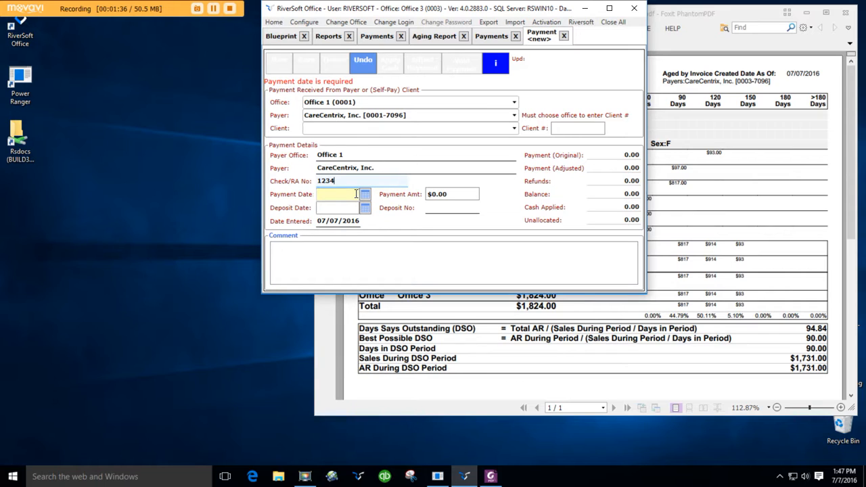
left_click(356, 194)
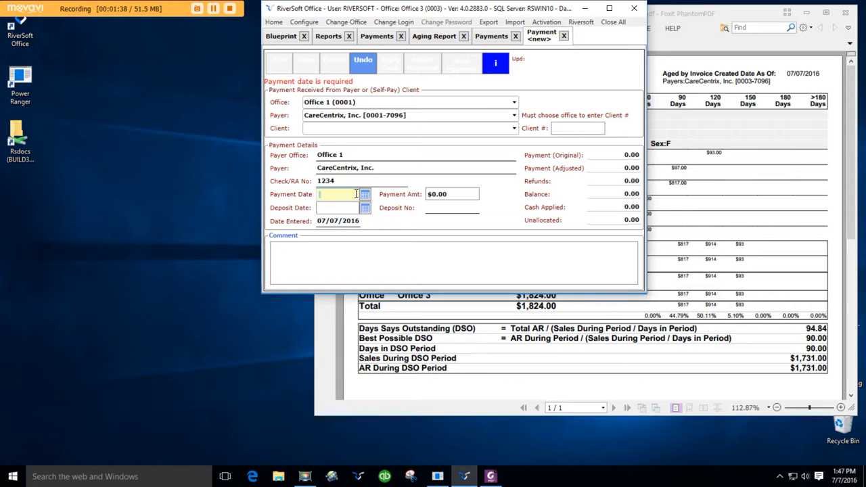
double_click(356, 194)
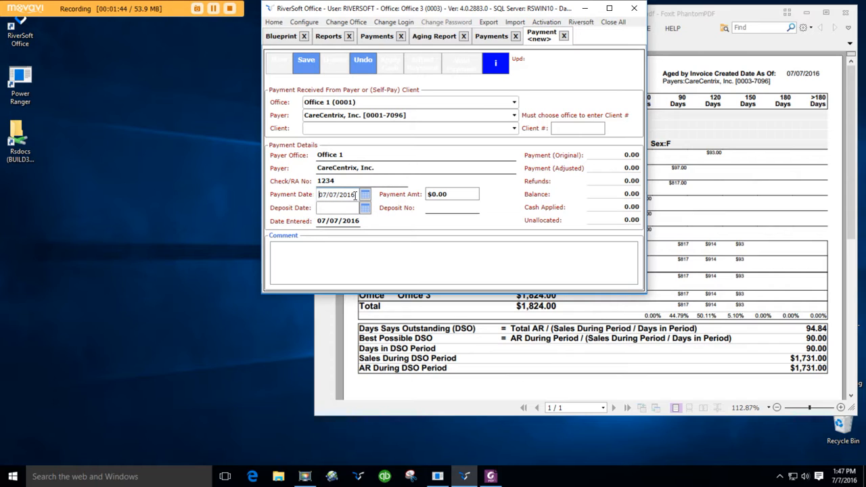
left_click(426, 195)
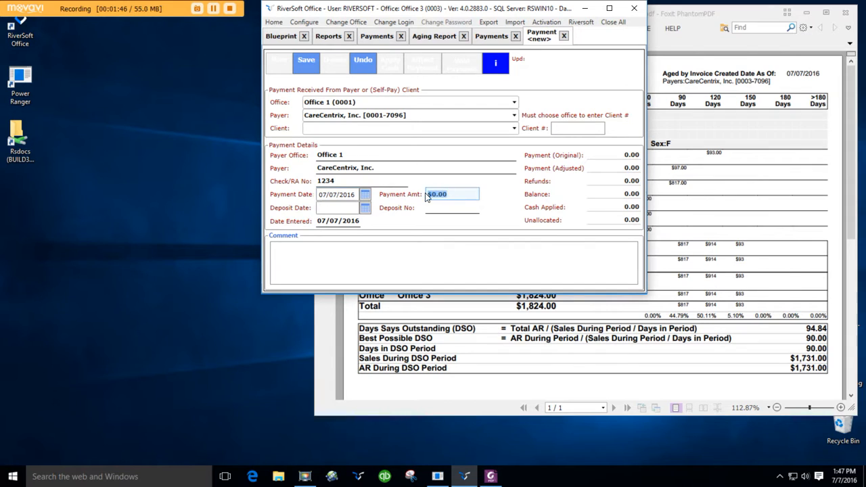
type("1200")
key("Tab")
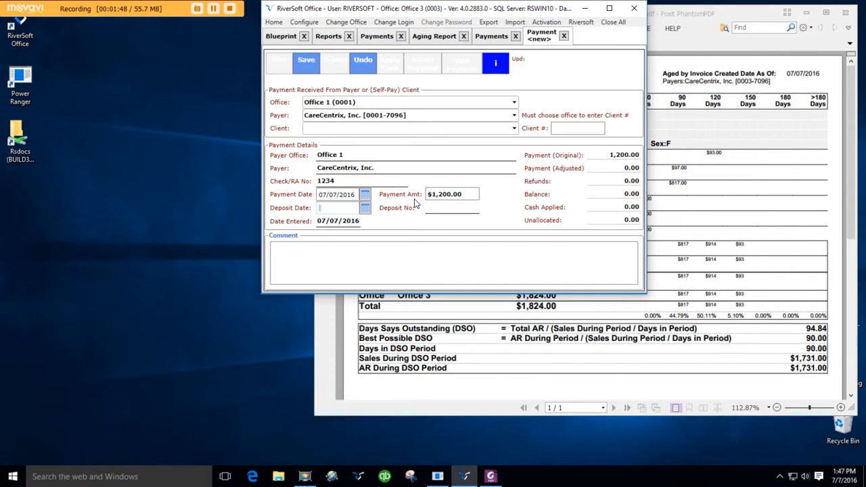
left_click(306, 64)
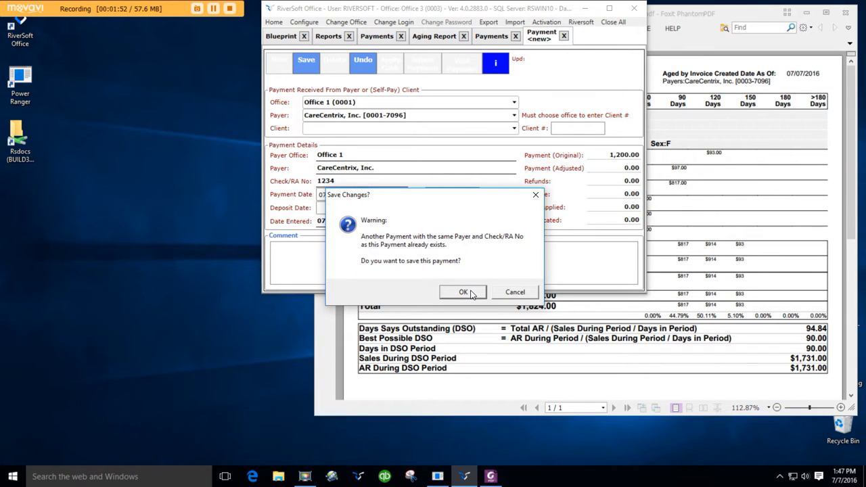
left_click(463, 293)
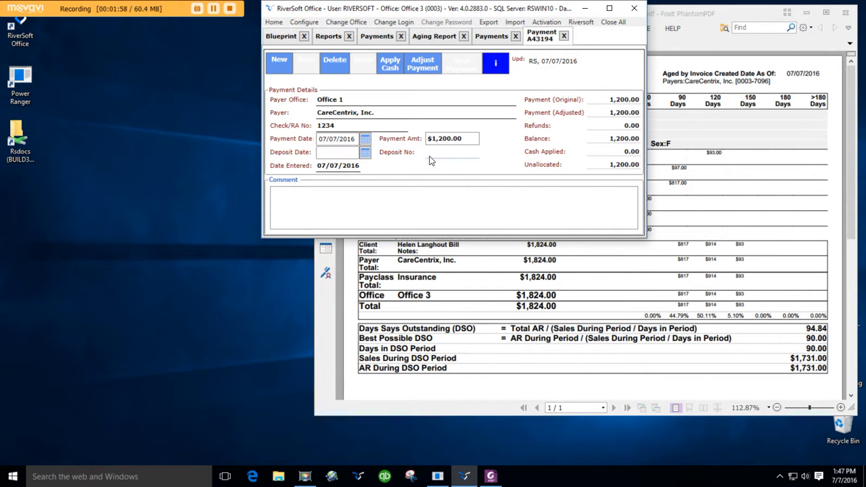
Open the cash application for the saved payment and show its invoice selection list
left_click(396, 69)
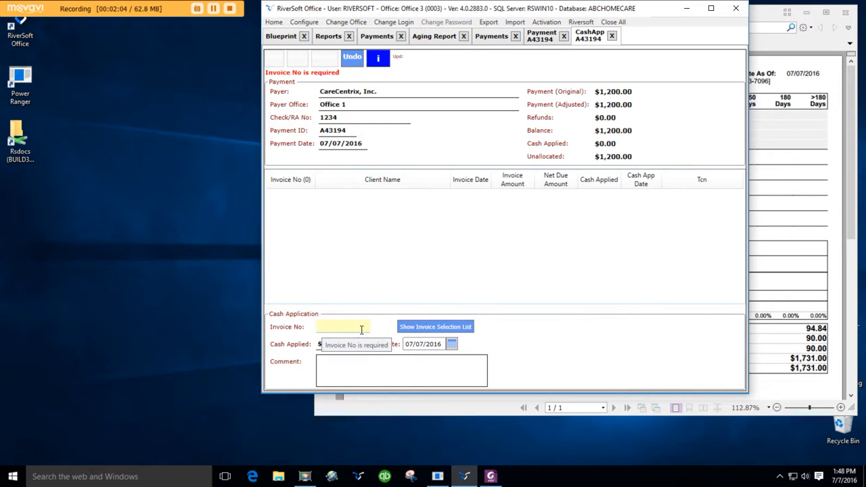
left_click(422, 328)
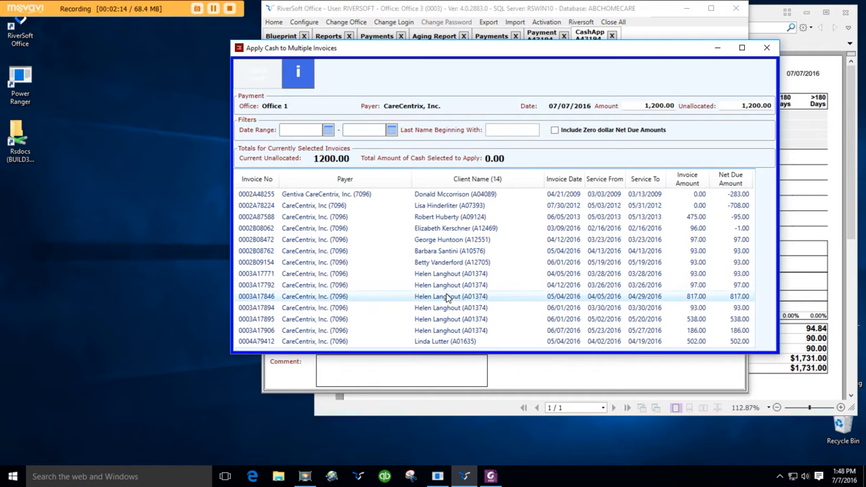
left_click(447, 300)
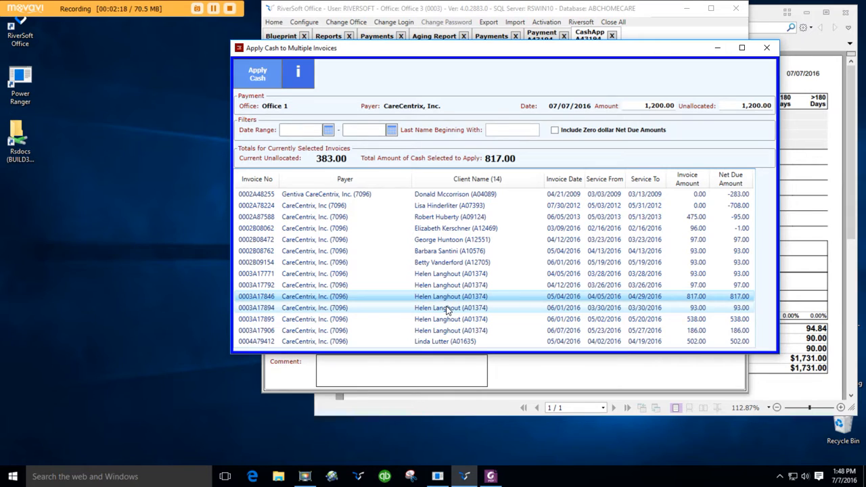
left_click(447, 309)
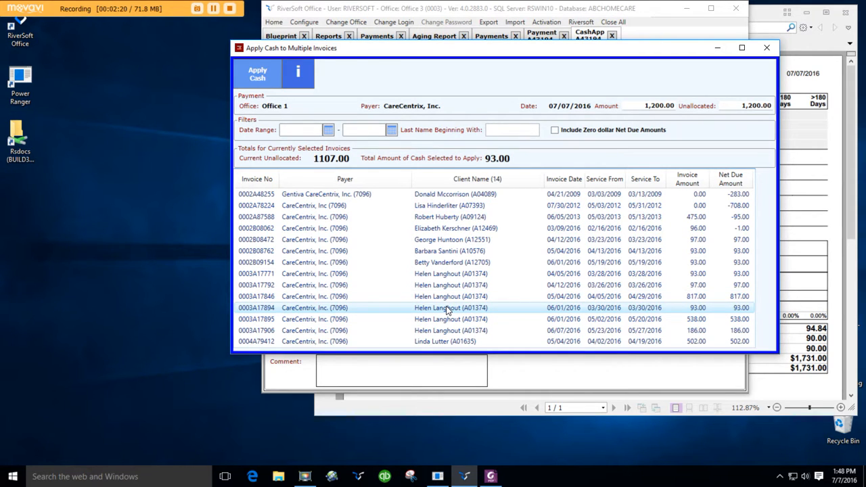
left_click(447, 300)
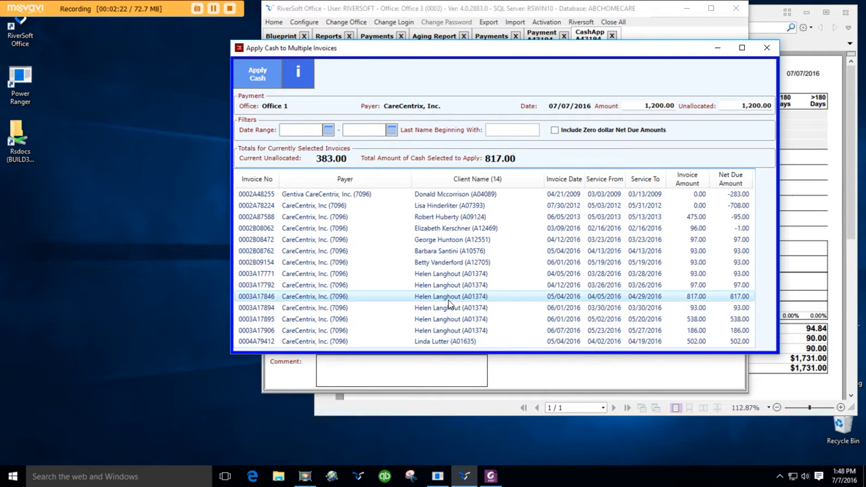
left_click(450, 308, "ctrl")
left_click(453, 320, "ctrl")
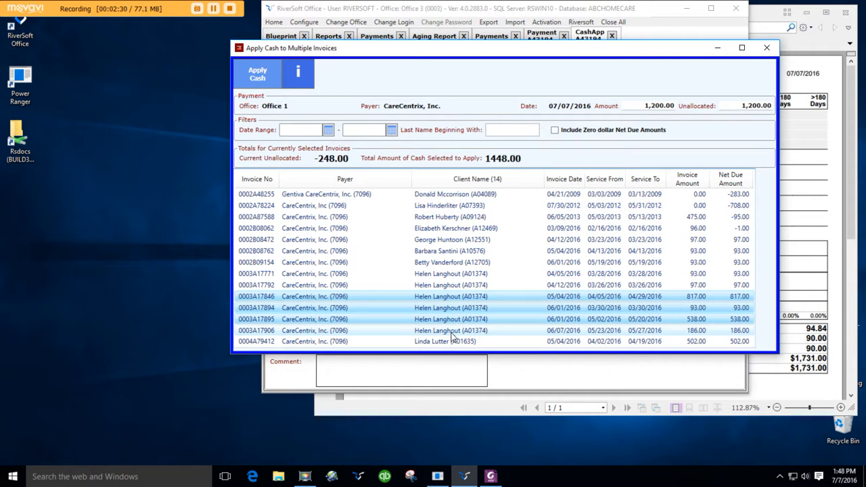
Select the client's four consecutive invoices with net due amounts of $817, $93, $538 and $186, and apply the payment's cash to them
left_click(453, 331)
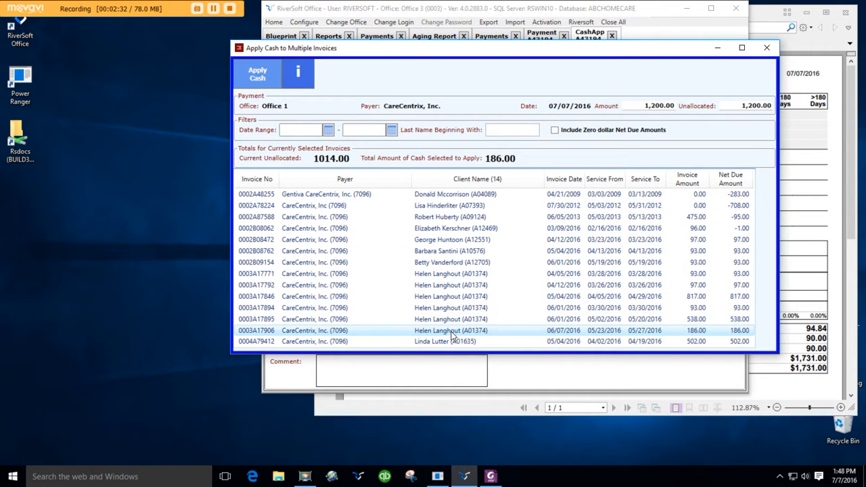
left_click(454, 321, "ctrl")
left_click(455, 309, "ctrl")
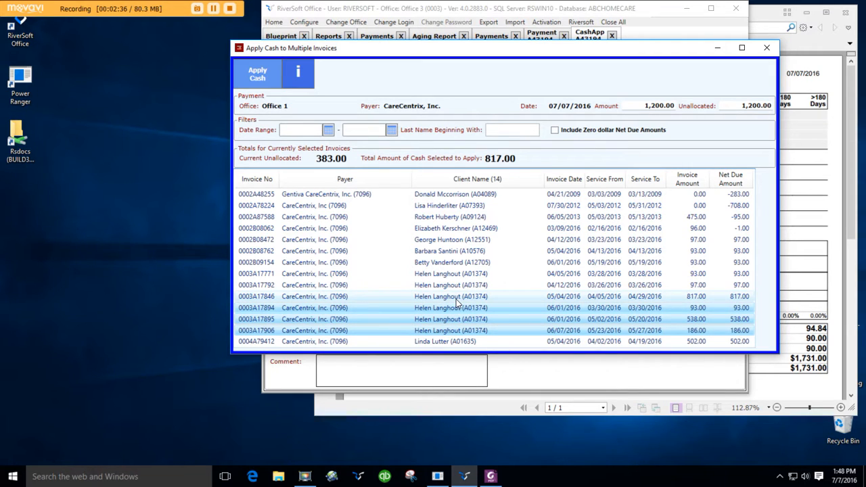
left_click(457, 299, "ctrl")
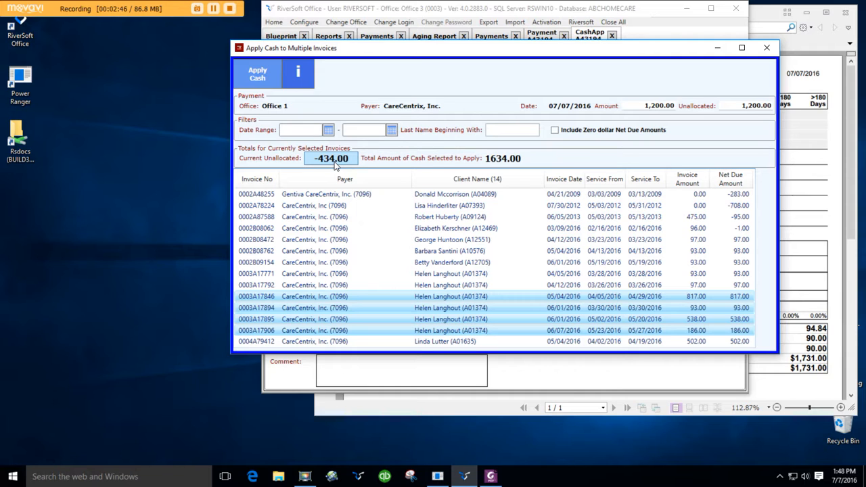
left_click(270, 79)
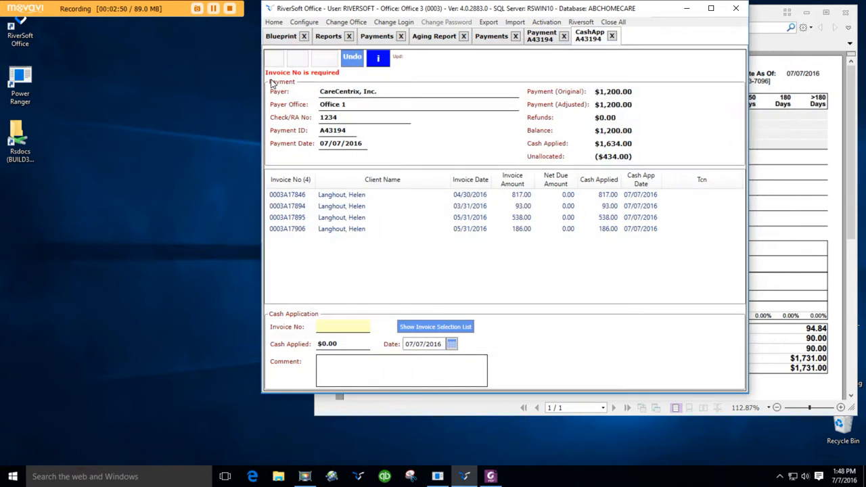
Set the cash applied to the $817 invoice to $400 and save the change
left_click(524, 197)
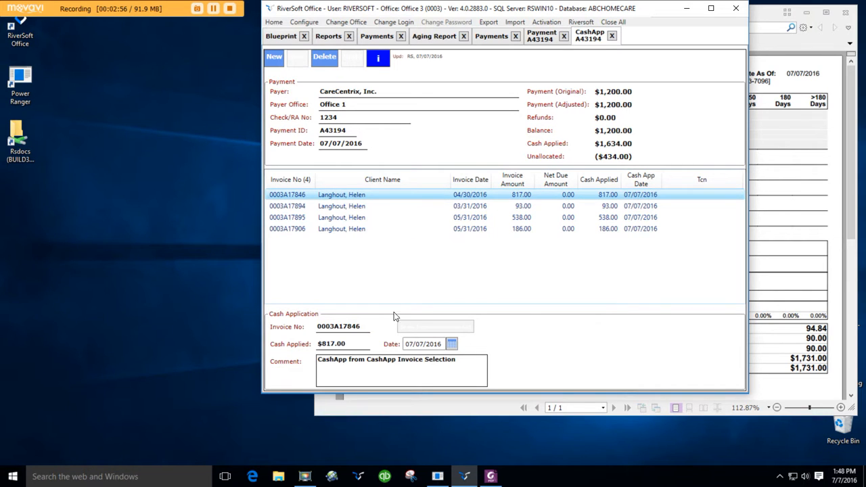
left_click(331, 344)
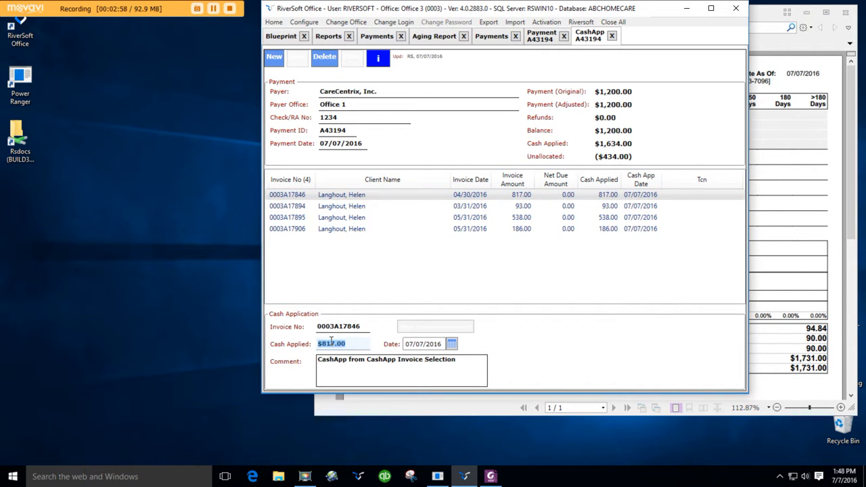
type("400")
key("Tab")
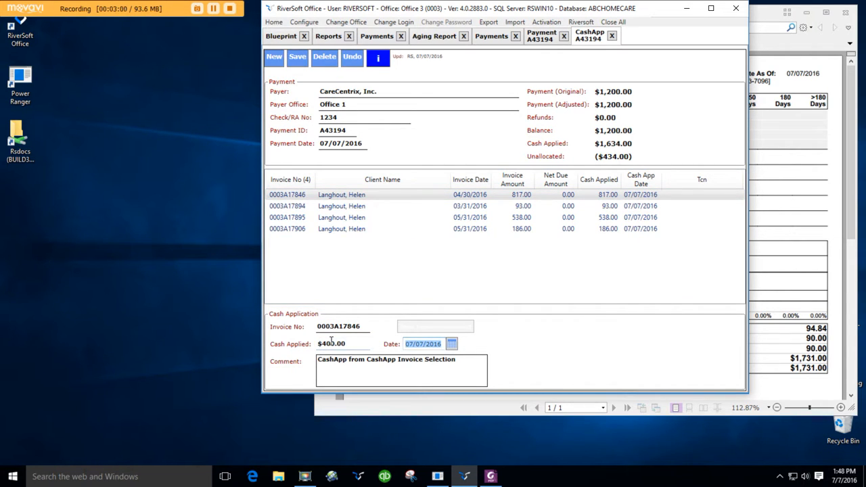
left_click(298, 57)
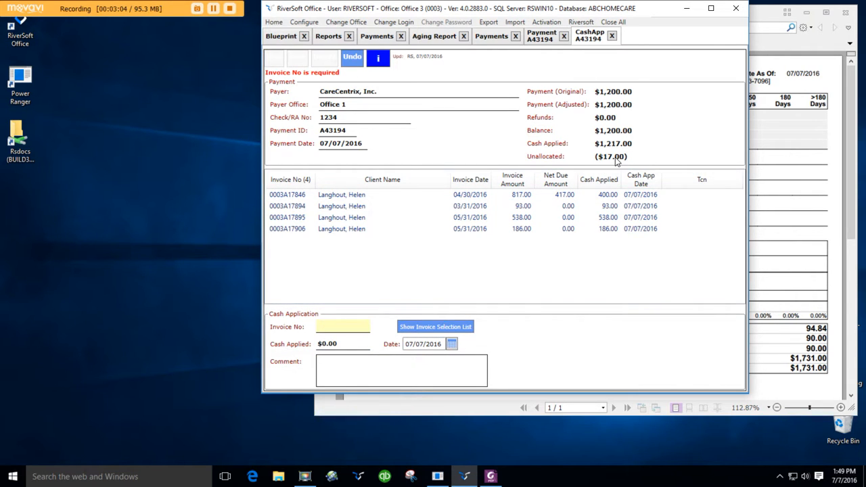
Set the cash applied to the $817 invoice to $383 and save the change
left_click(620, 196)
left_click(337, 344)
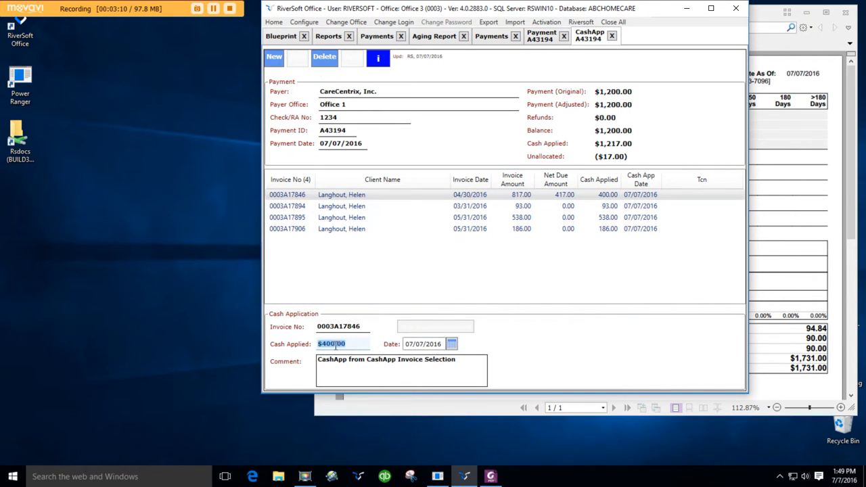
type("383")
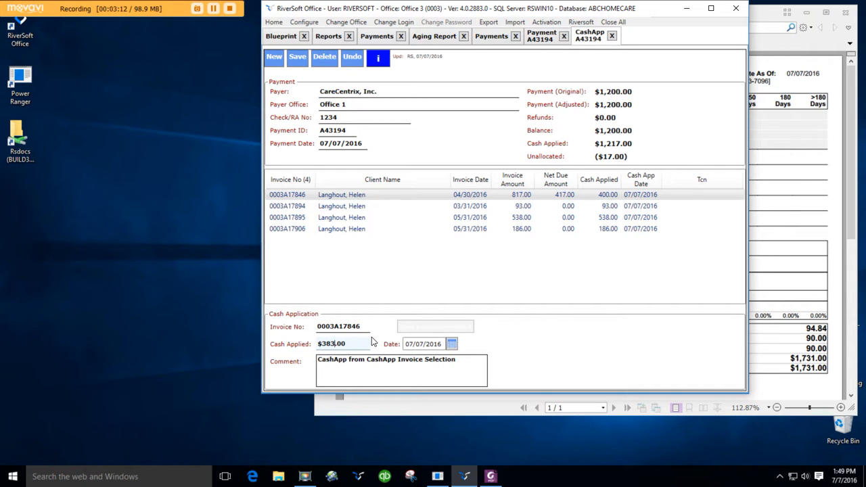
key("Tab")
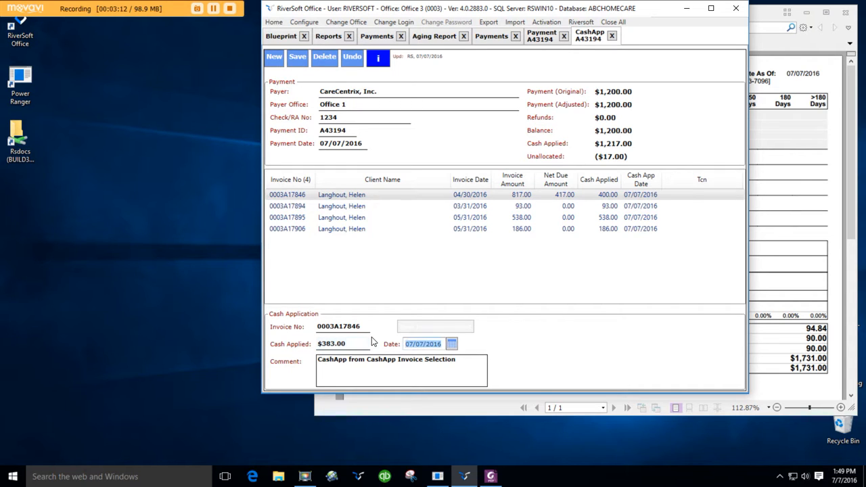
left_click(301, 59)
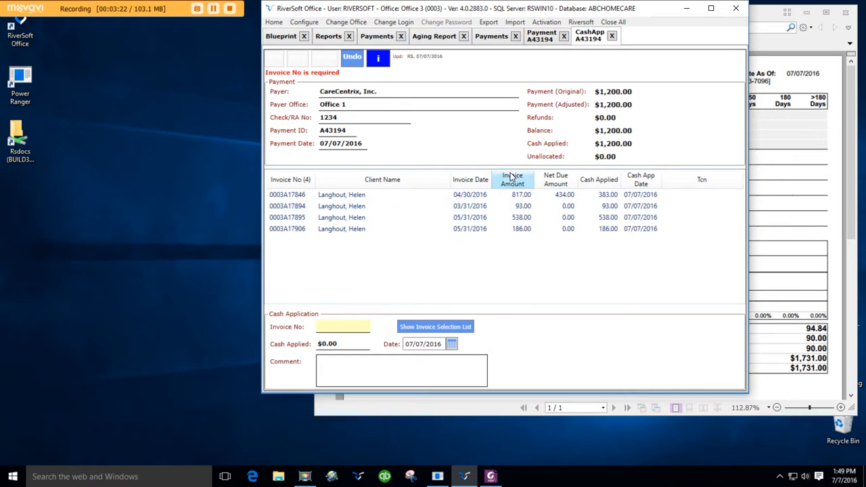
Rerun the Office 3 aging report for CareCentrix as of 07/07/2016, review the printout, and close it
left_click(436, 37)
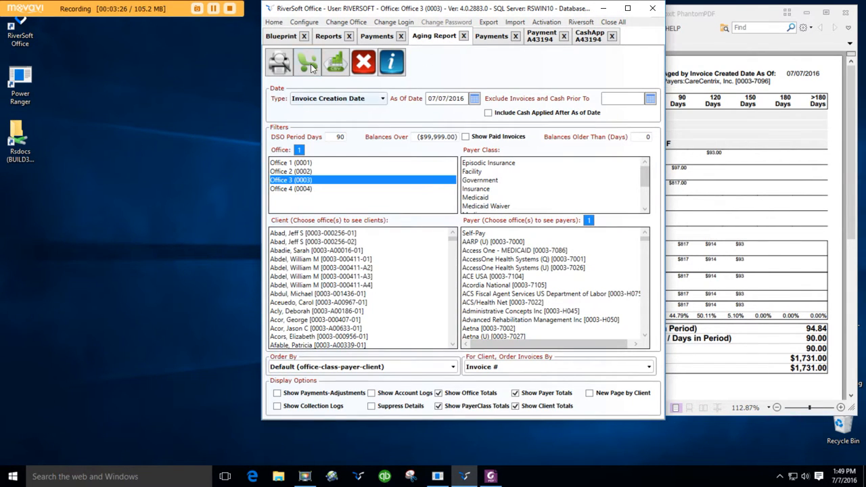
left_click(279, 65)
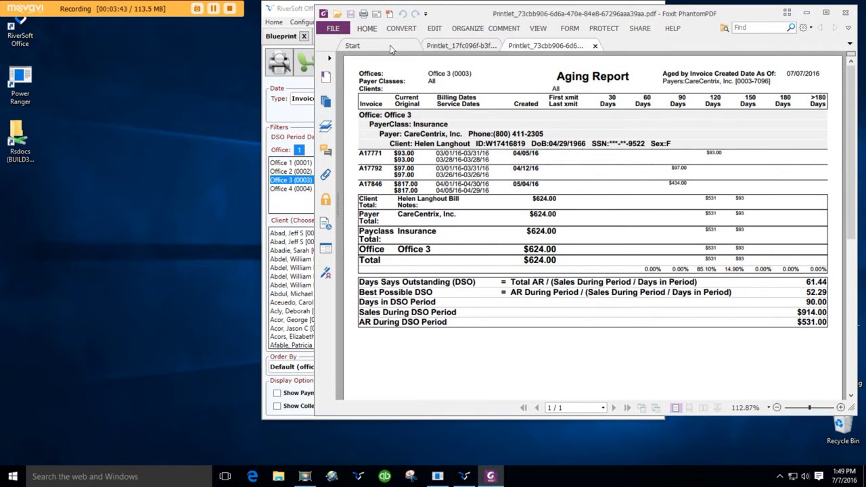
left_click(851, 15)
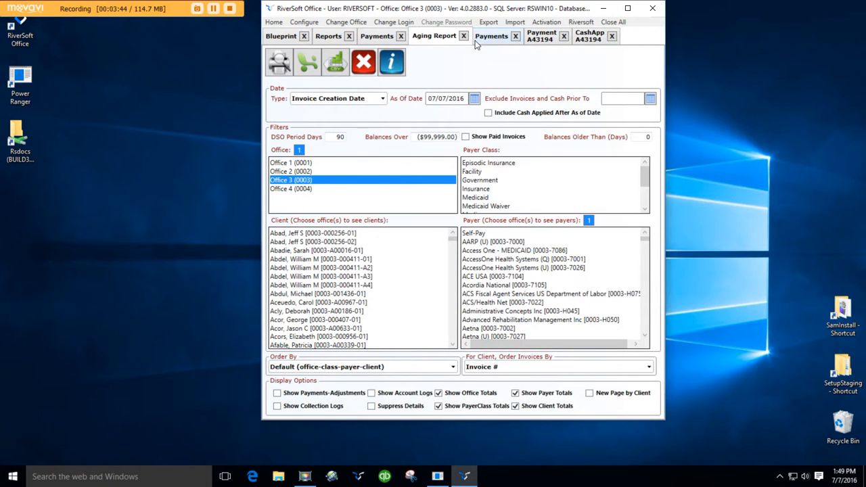
Generate the payments report for Office 1 with payment dates 06/30/2016 to 07/07/2016, review it, and close it
left_click(379, 39)
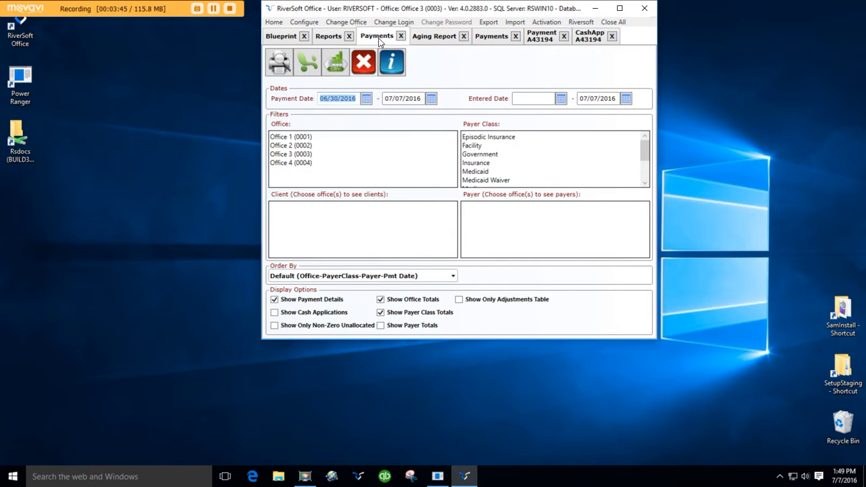
left_click(303, 139)
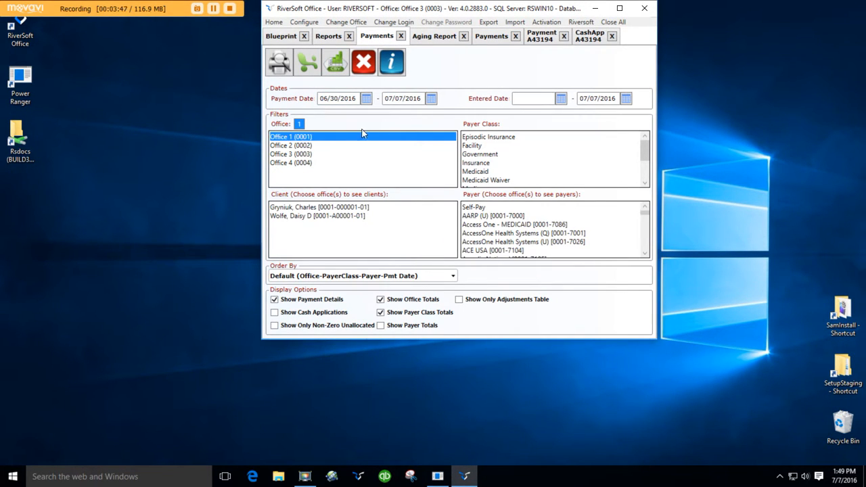
left_click(283, 64)
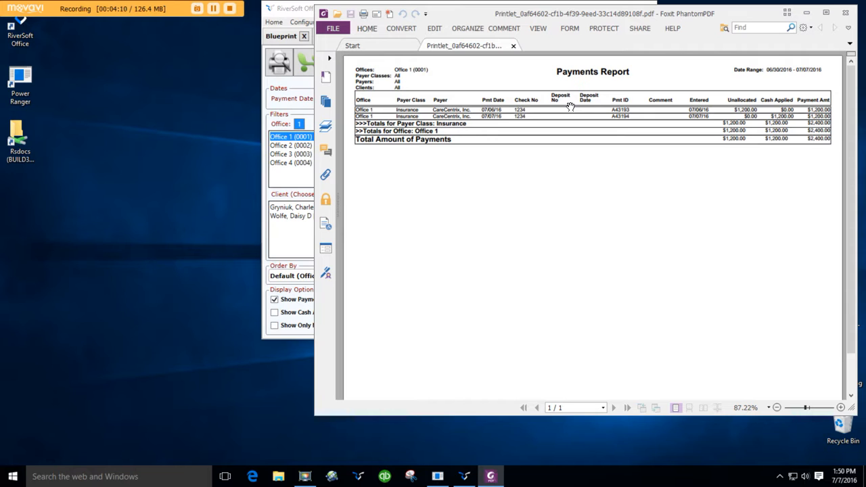
left_click(845, 14)
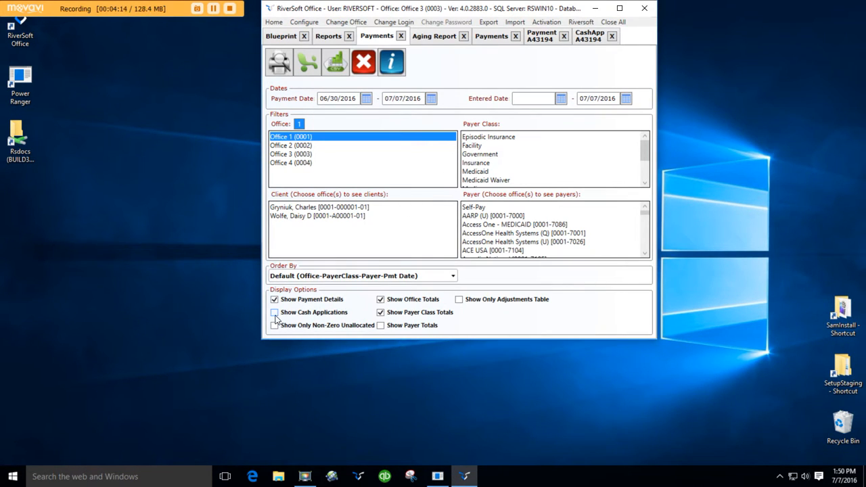
Include cash applications in the Office 1 payments report, regenerate it, and close it after reviewing the applied invoices
left_click(275, 314)
left_click(281, 66)
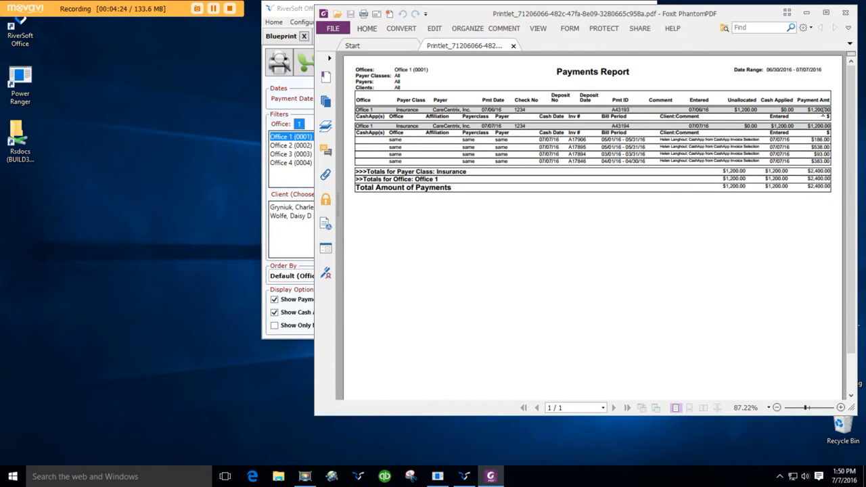
left_click(846, 14)
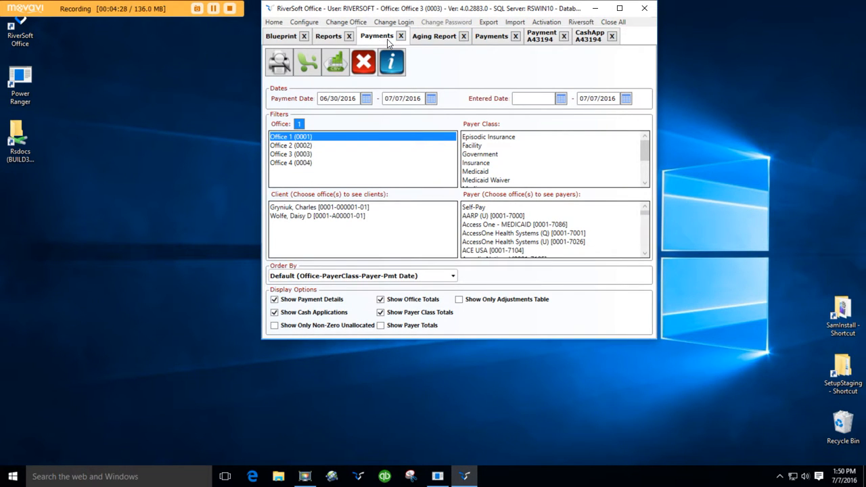
Review the CareCentrix payment record and display the cash application details for its $817 invoice
left_click(540, 39)
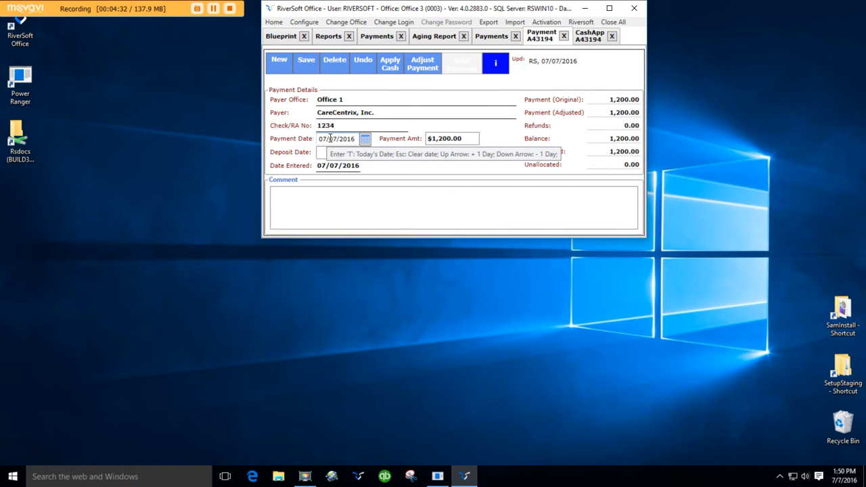
left_click(597, 39)
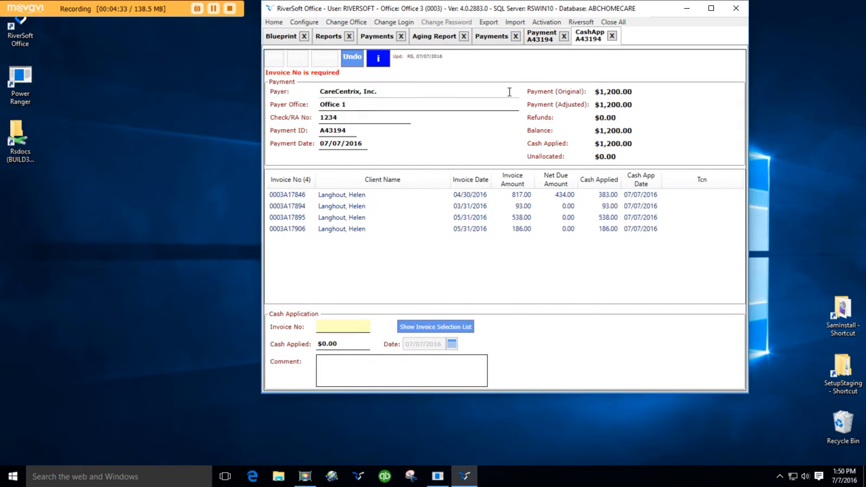
left_click(429, 195)
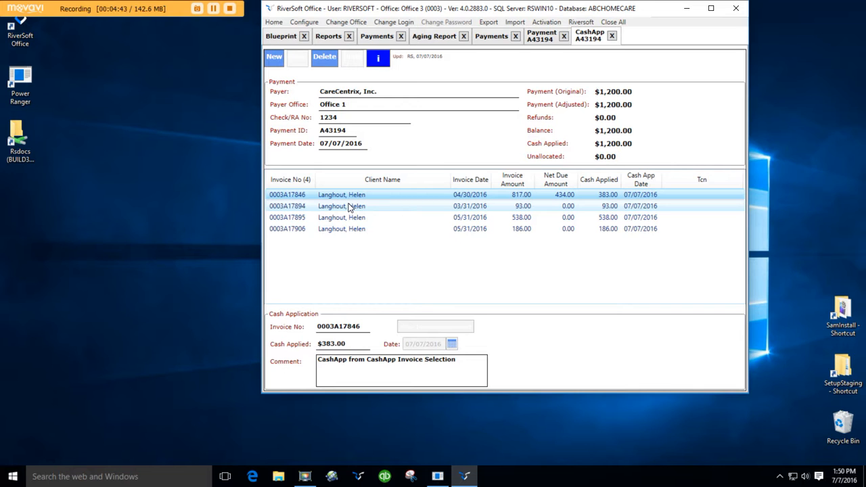
Open the accounting periods configuration and display period 05 of fiscal year 2016
left_click(308, 24)
left_click(318, 36)
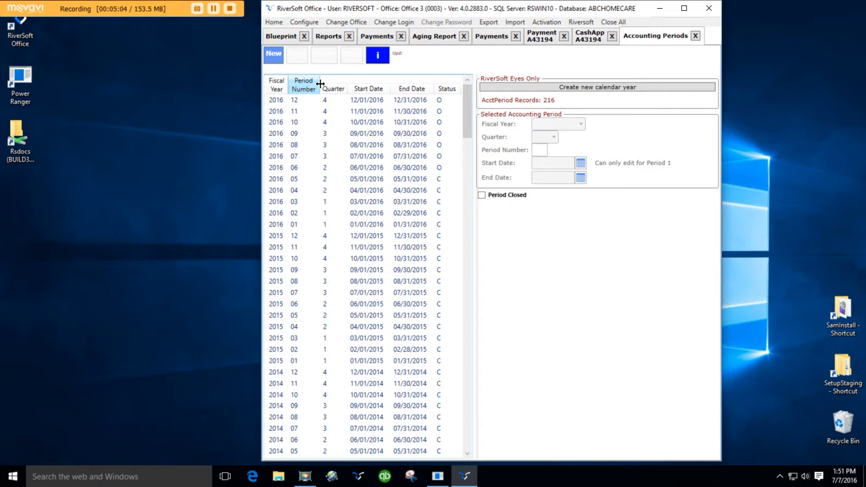
left_click(398, 178)
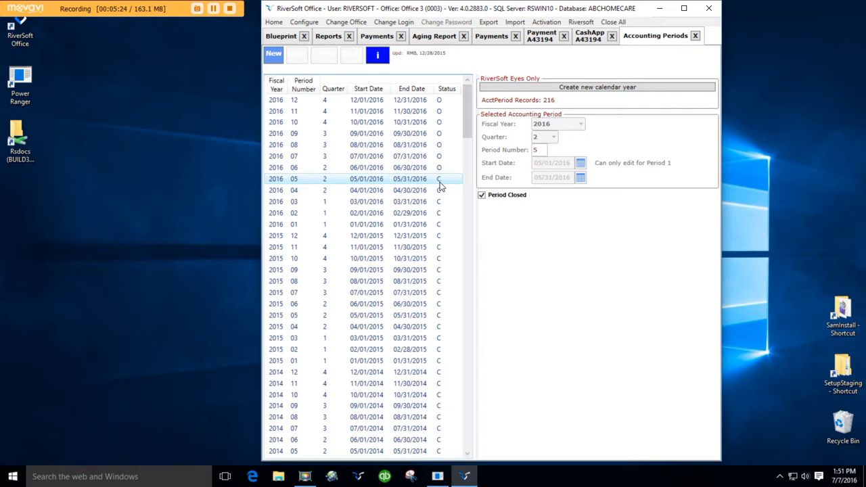
Open the first user in the users list to examine the permits and office mapping, and close the user and list
left_click(304, 22)
left_click(332, 284)
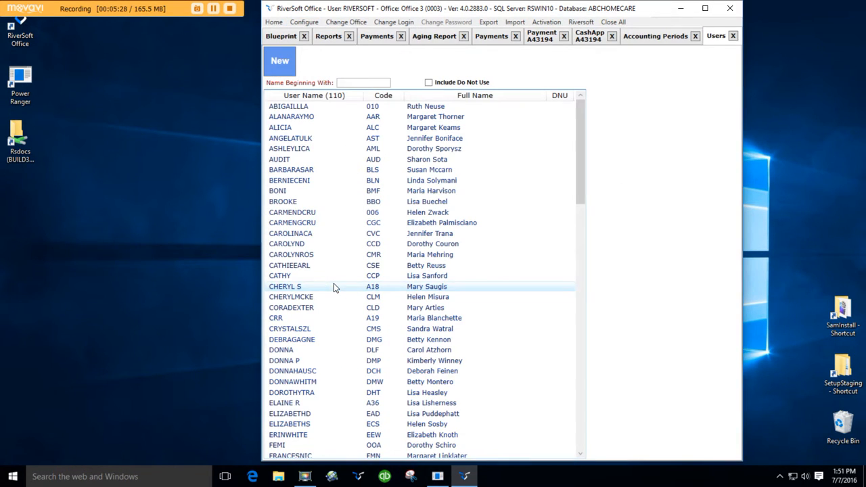
double_click(299, 107)
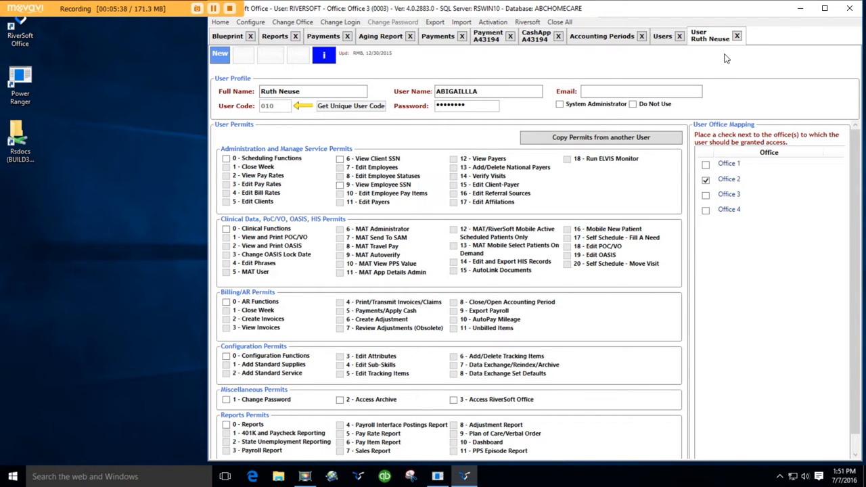
left_click(737, 37)
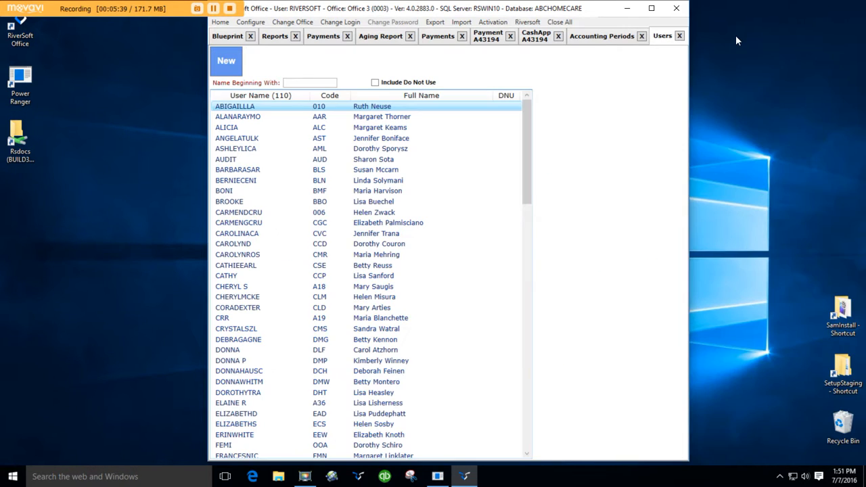
left_click(680, 37)
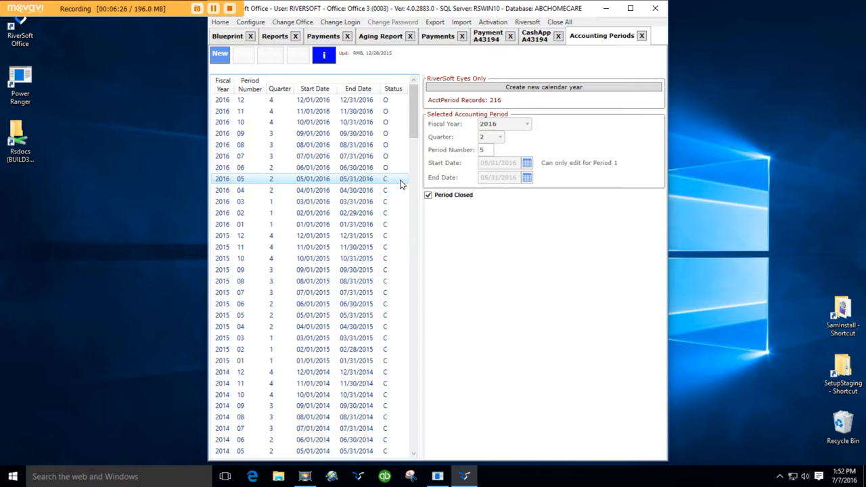
Close the accounting periods, cash application, payment and payments list, saving the payment despite its duplicate check number
left_click(642, 36)
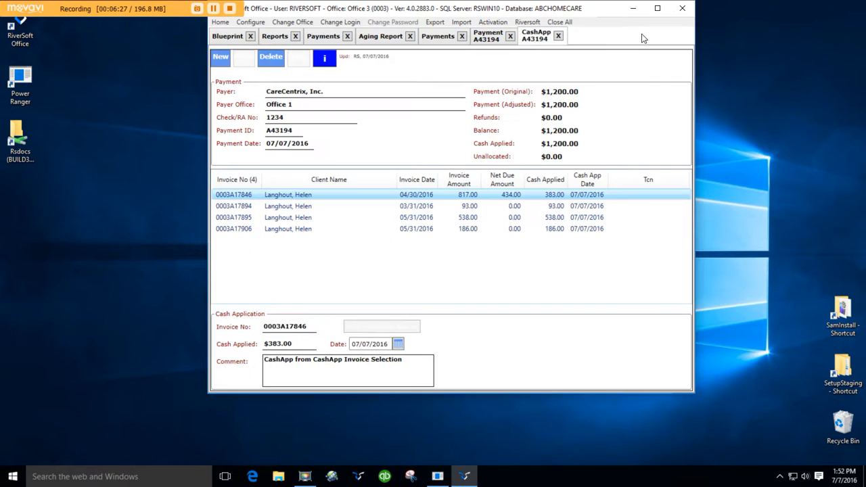
left_click(559, 36)
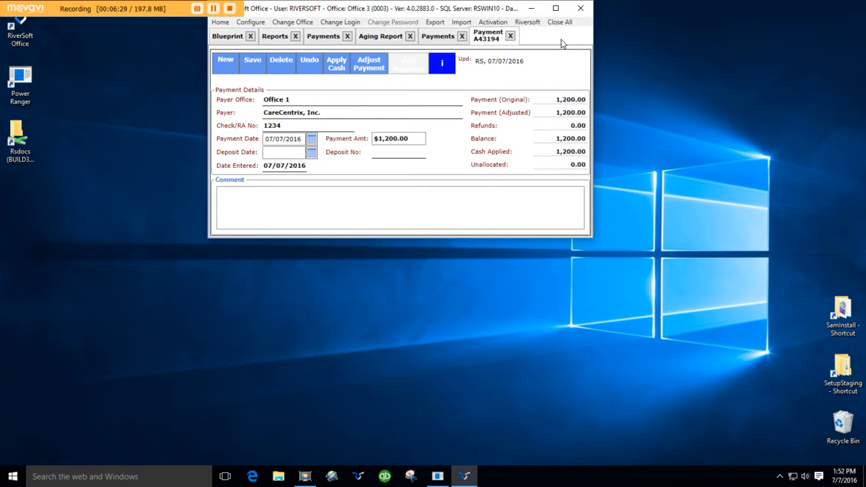
left_click(510, 37)
left_click(406, 287)
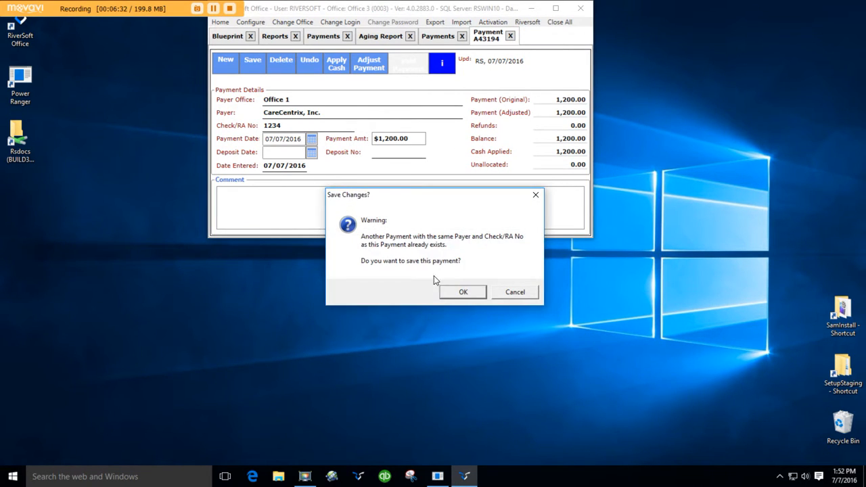
left_click(463, 292)
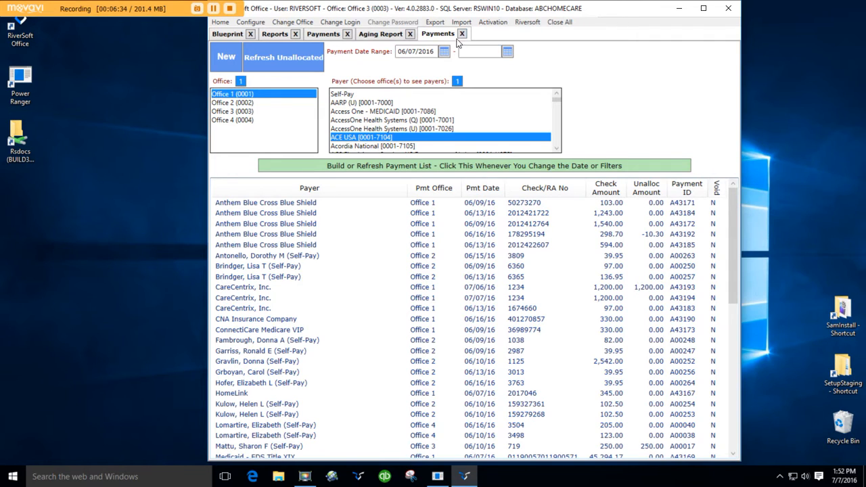
left_click(462, 34)
Check the payments report's date filters and display period 01 of fiscal year 2016 in the accounting periods
left_click(327, 36)
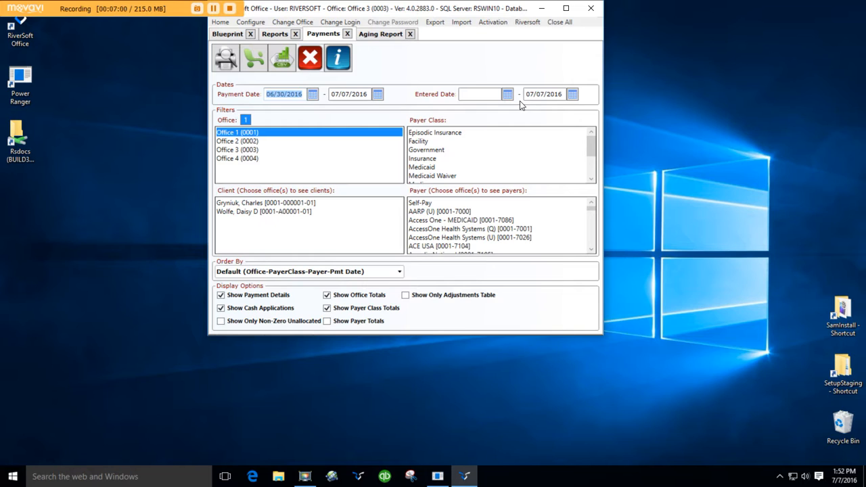
left_click(254, 23)
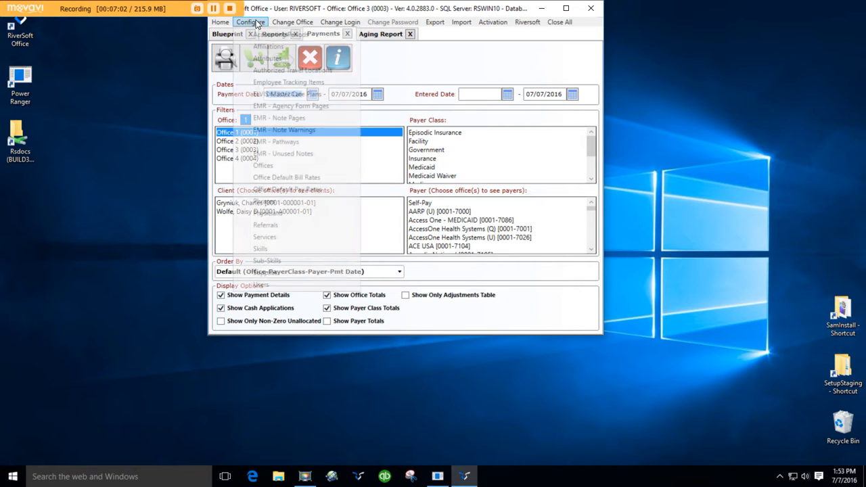
left_click(267, 36)
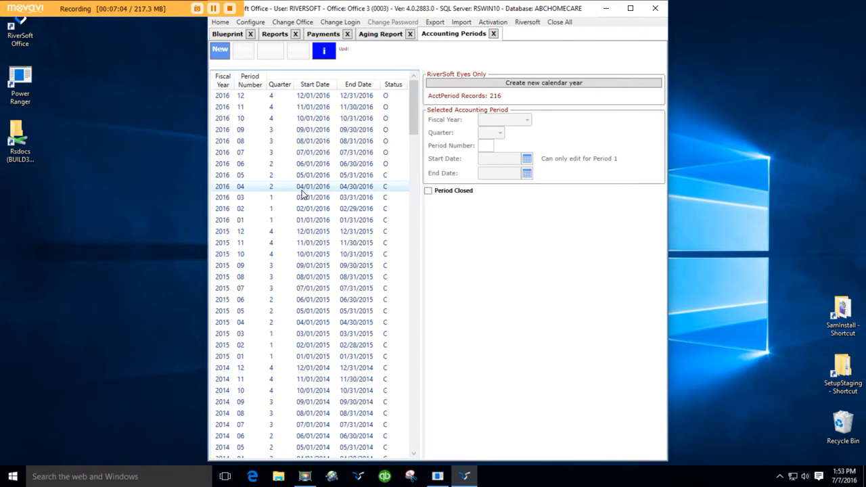
left_click(324, 222)
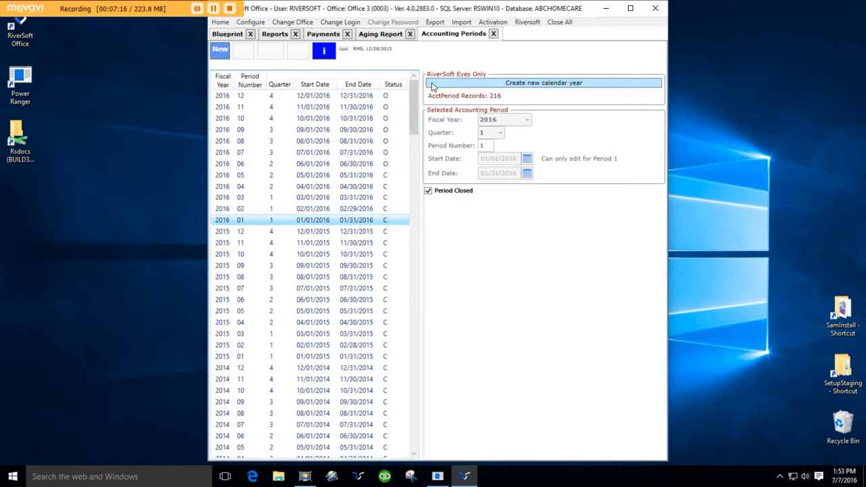
left_click(327, 37)
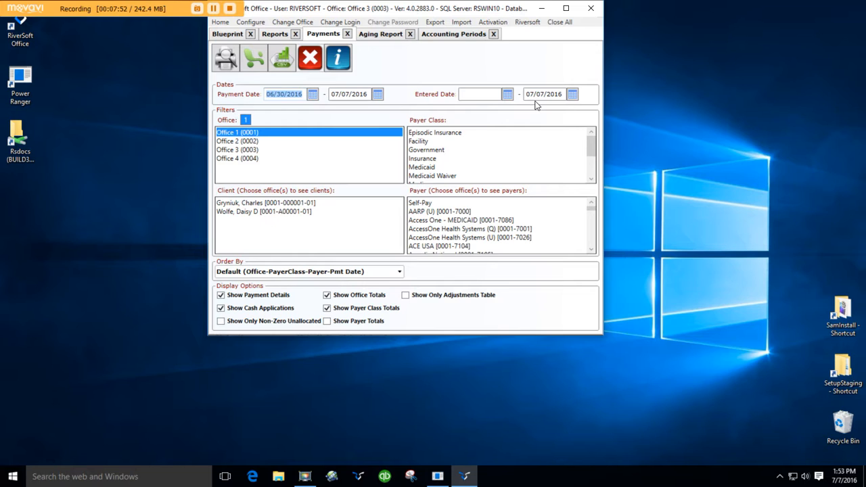
left_click(464, 38)
left_click(383, 37)
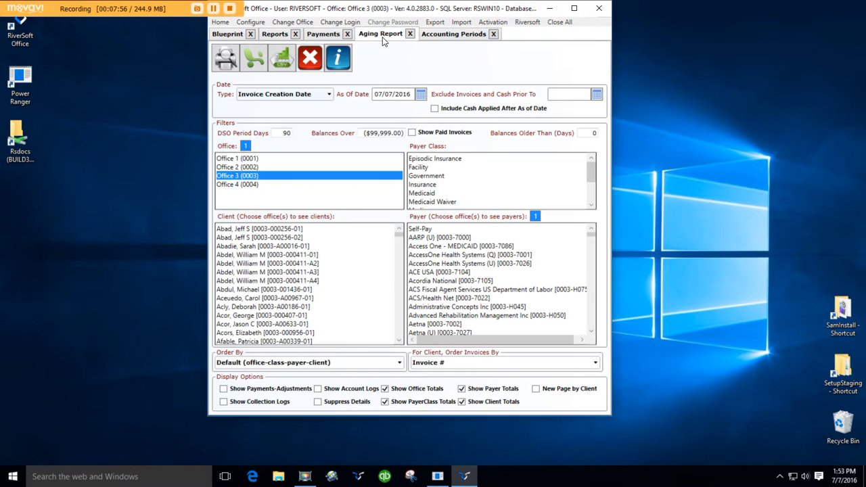
left_click(335, 36)
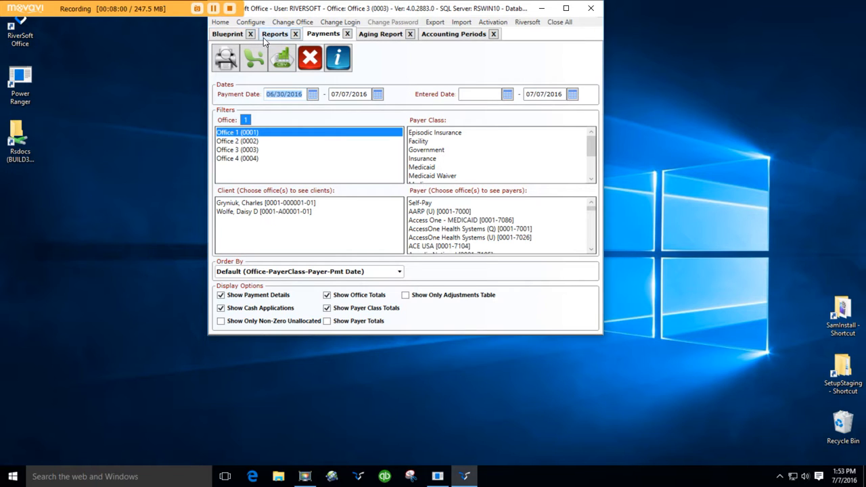
Open payment entry from the Blueprint and build the payment list for Office 3 with payment dates from 05/10/2016
left_click(230, 34)
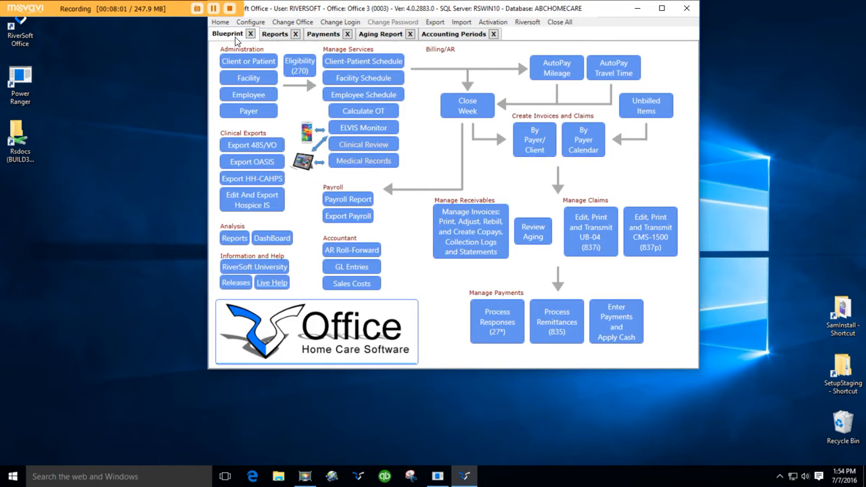
left_click(619, 324)
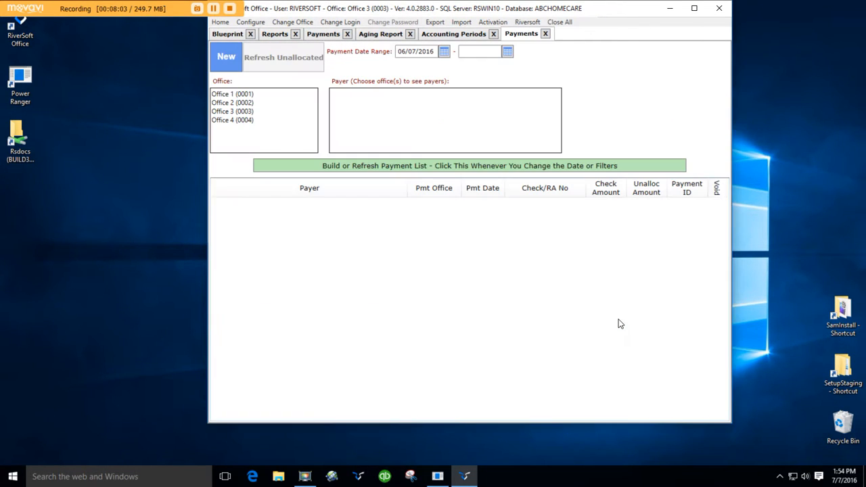
left_click(247, 112)
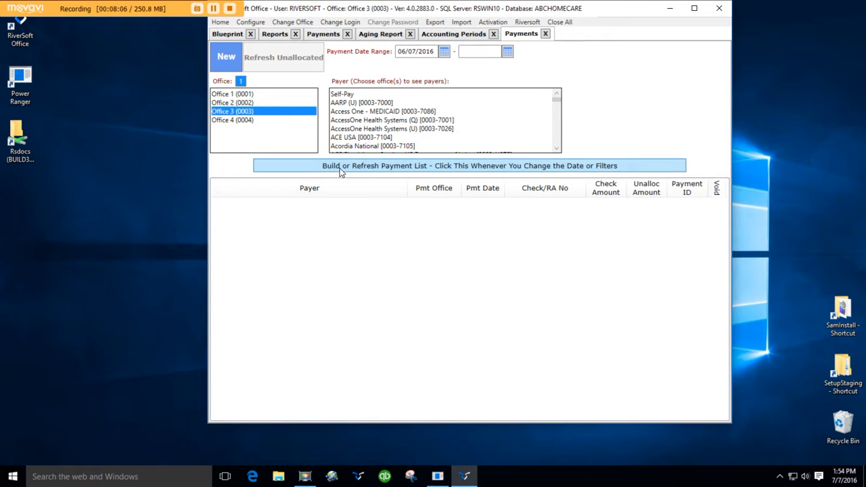
left_click(444, 51)
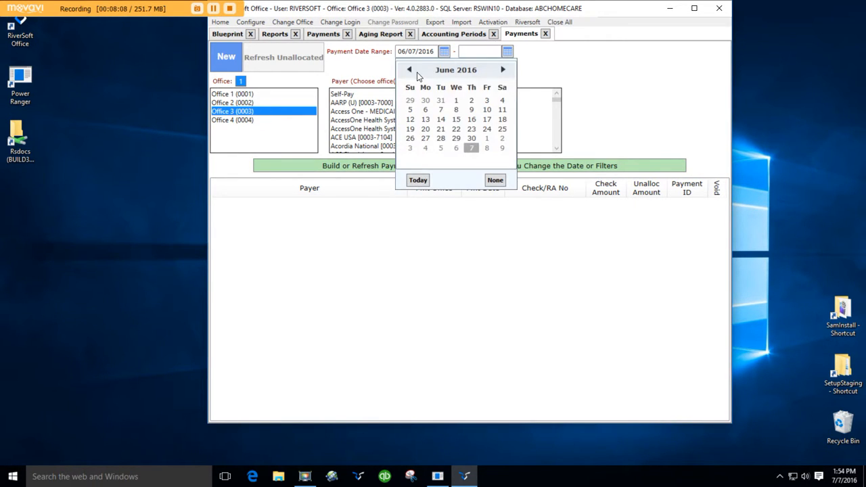
left_click(411, 69)
left_click(447, 121)
left_click(445, 166)
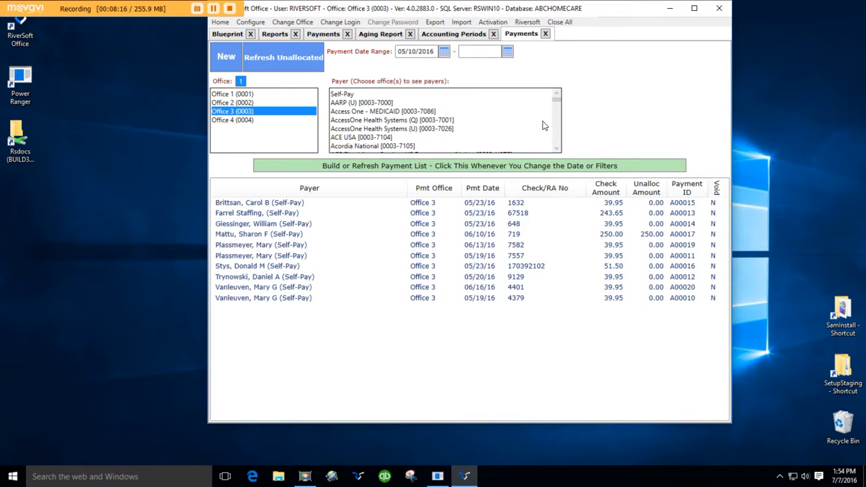
Open the 05/23/16 self-pay payment of $51.50 to examine its details, and close it together with the payments list
double_click(504, 269)
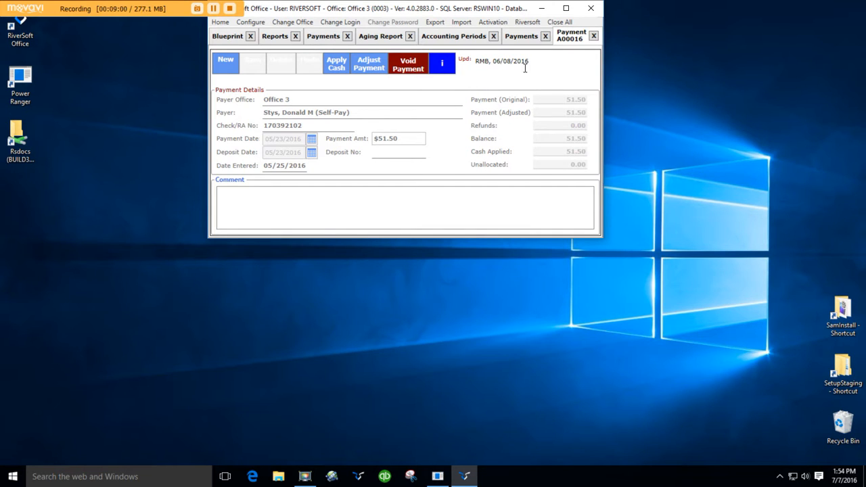
left_click(593, 36)
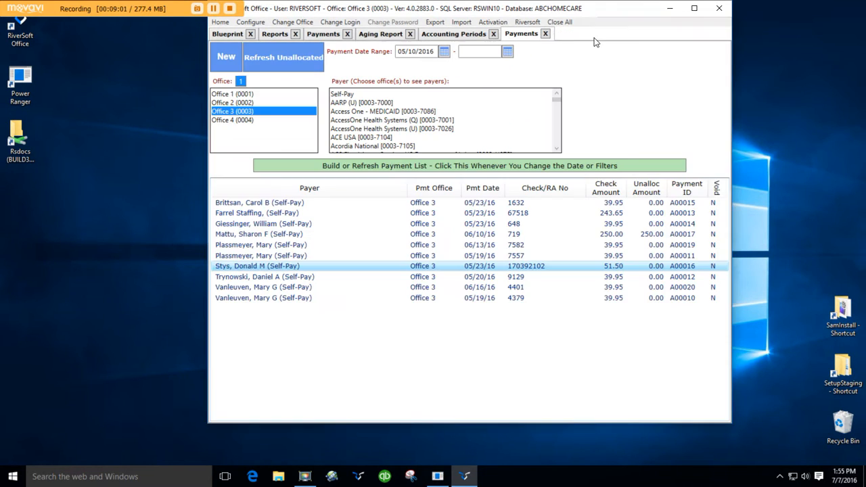
left_click(545, 34)
Close the accounting periods, the aging report and all remaining windows, returning to the Blueprint
left_click(494, 34)
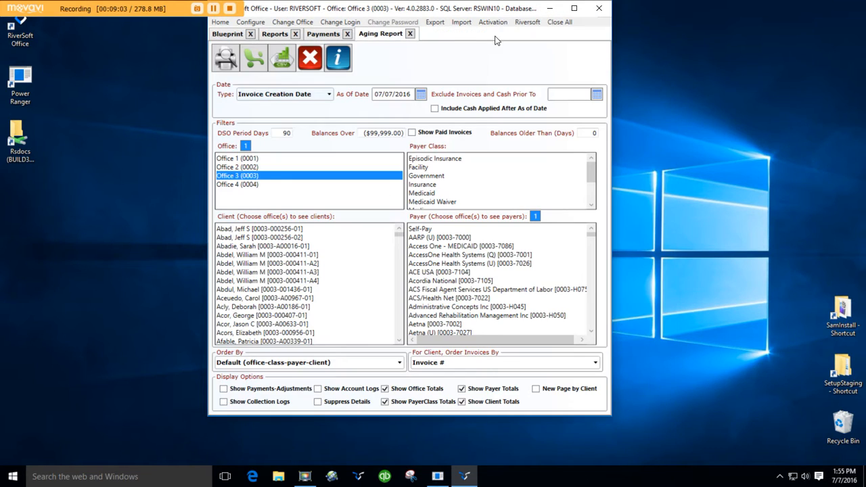
left_click(410, 34)
left_click(561, 23)
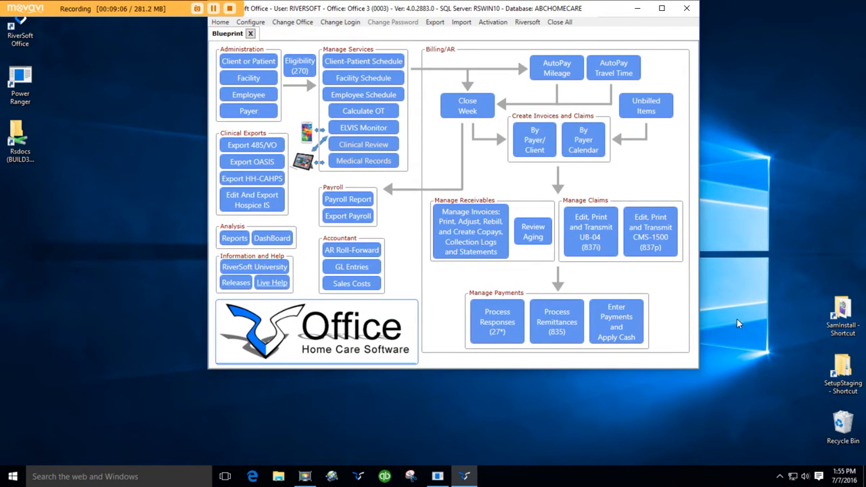